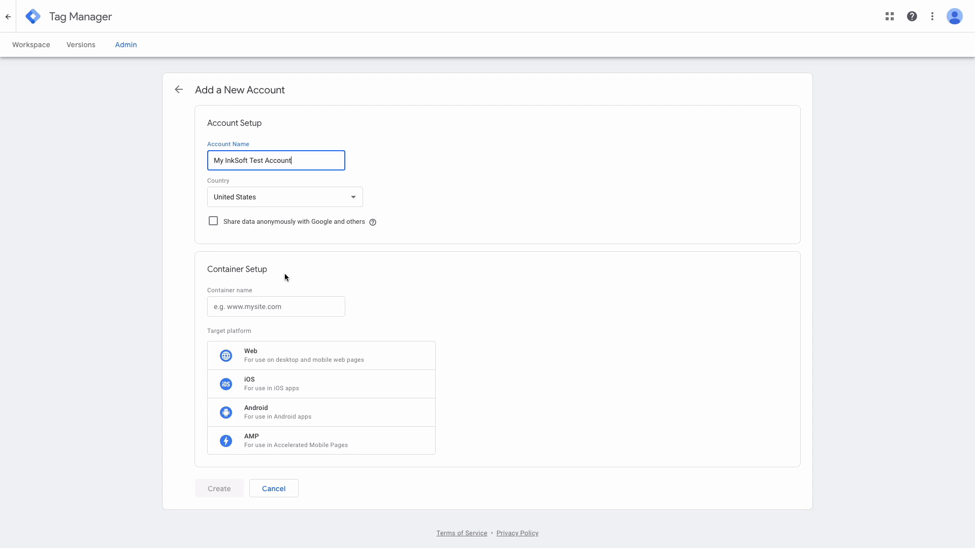
- Create the account with a Web container named "Here For Good 520" and accept the Google Tag Manager Terms of Service Agreement
click(265, 308)
text(Here)
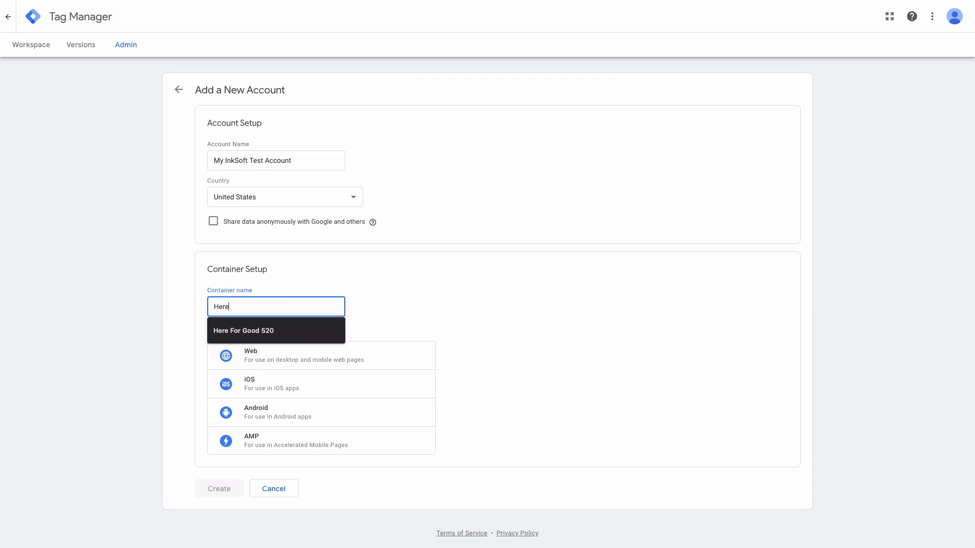
click(280, 336)
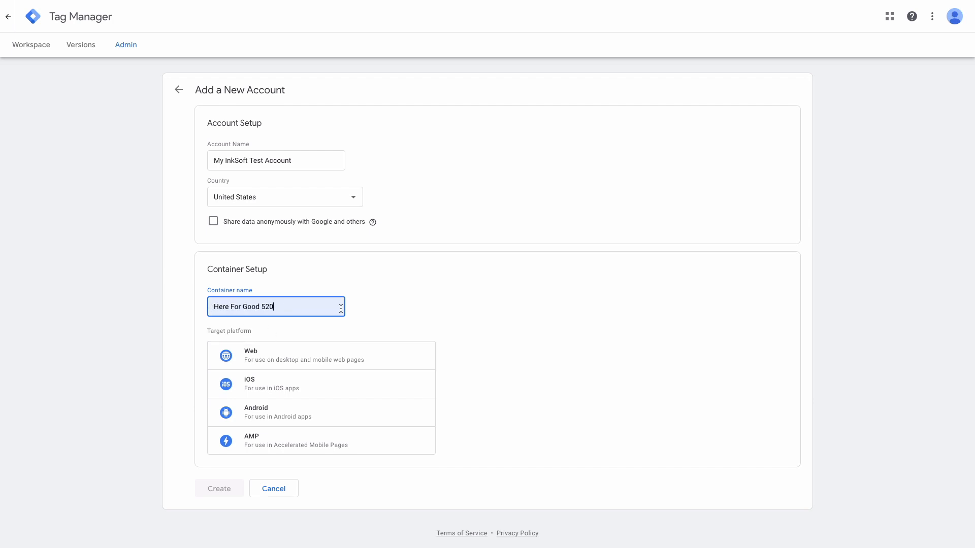
click(383, 312)
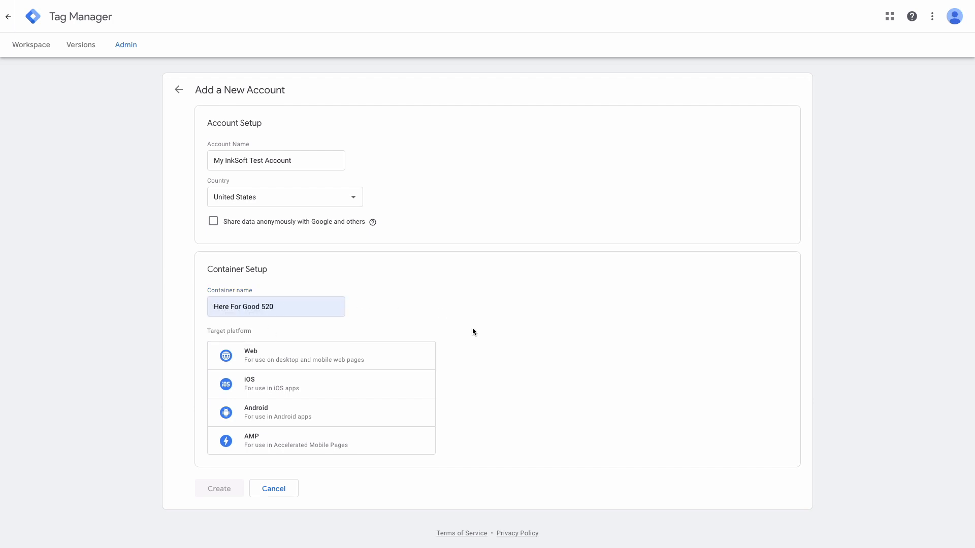
click(307, 362)
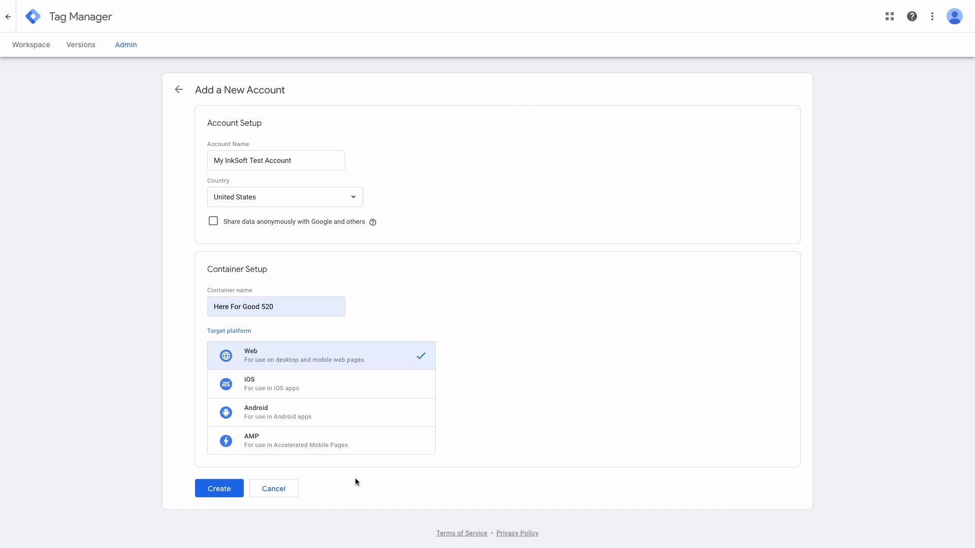
click(226, 488)
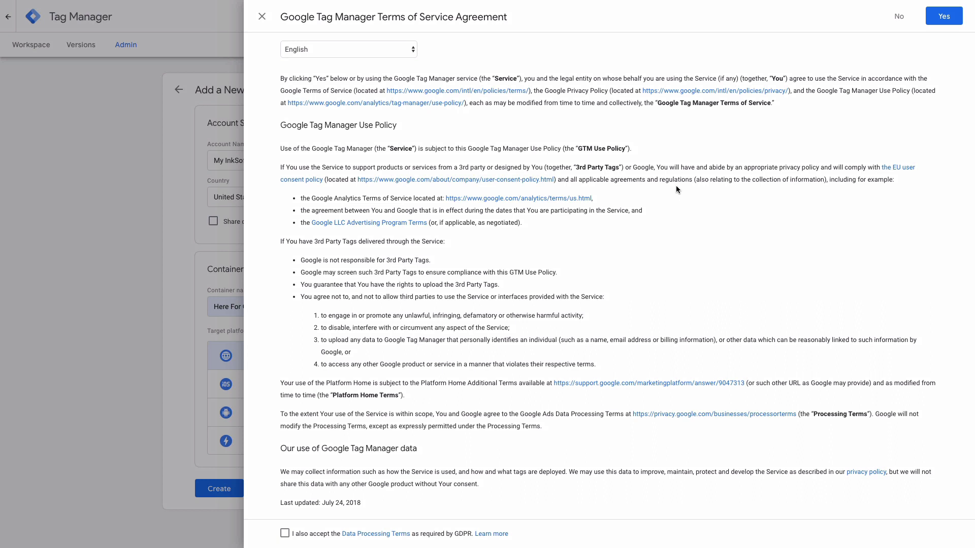
click(946, 15)
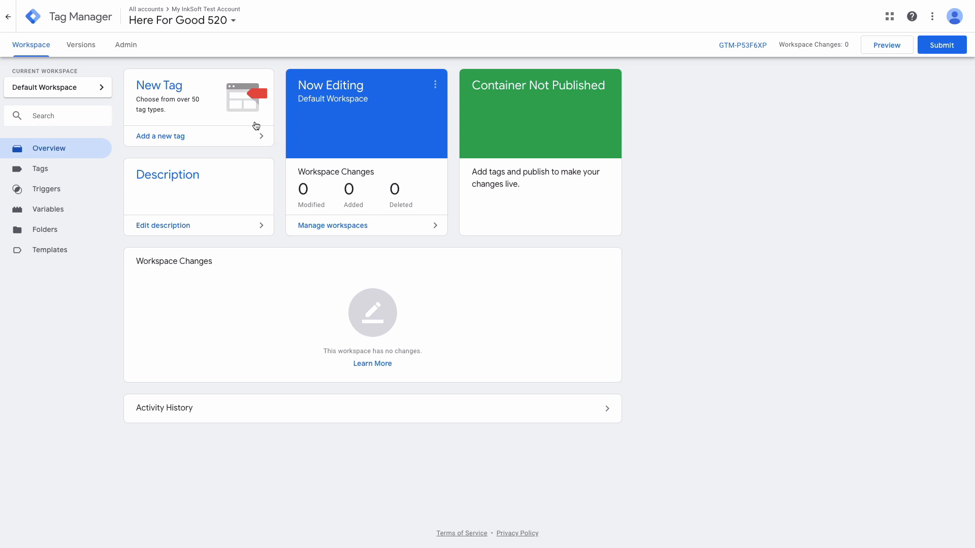
- Start a new tag and look through the tag types available for its configuration, without choosing one
click(178, 91)
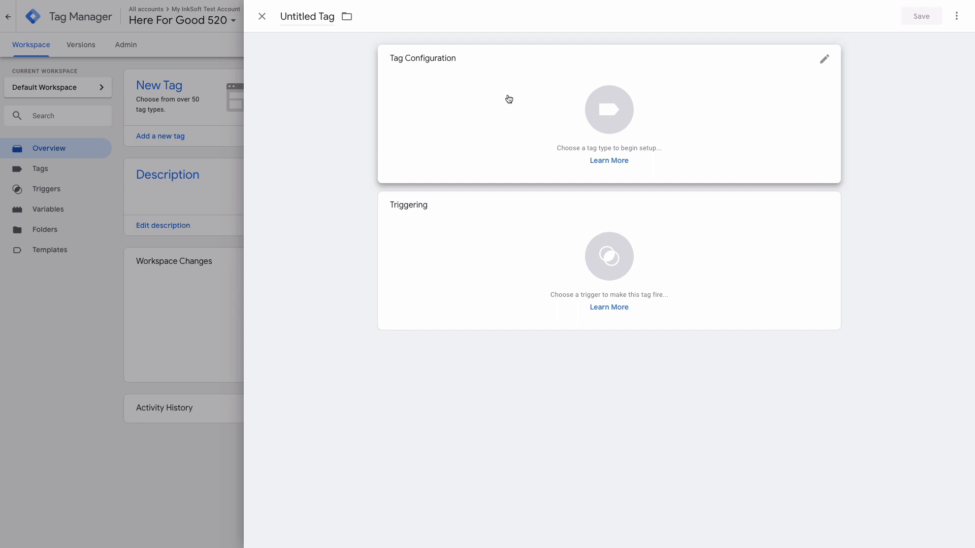
click(538, 103)
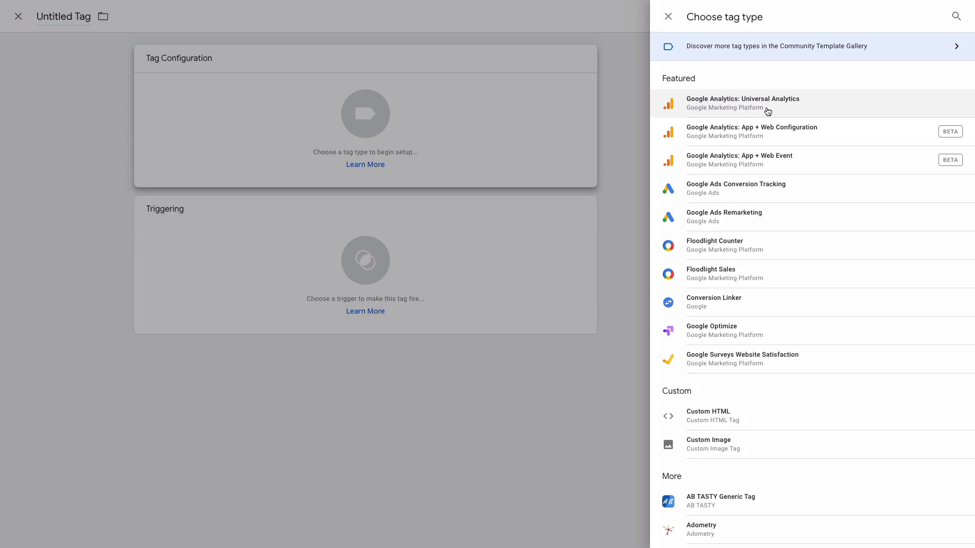
scroll(767, 111, down, 4)
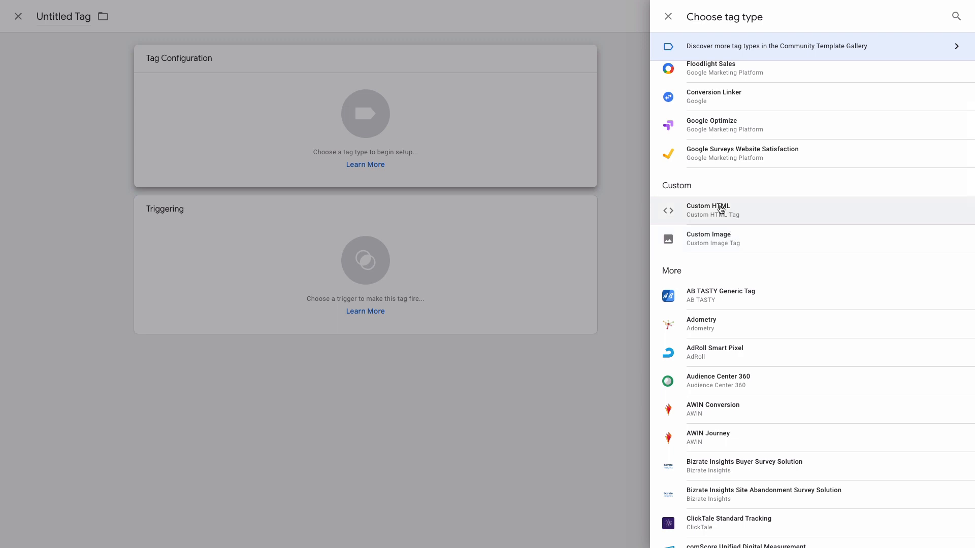
scroll(721, 207, down, 4)
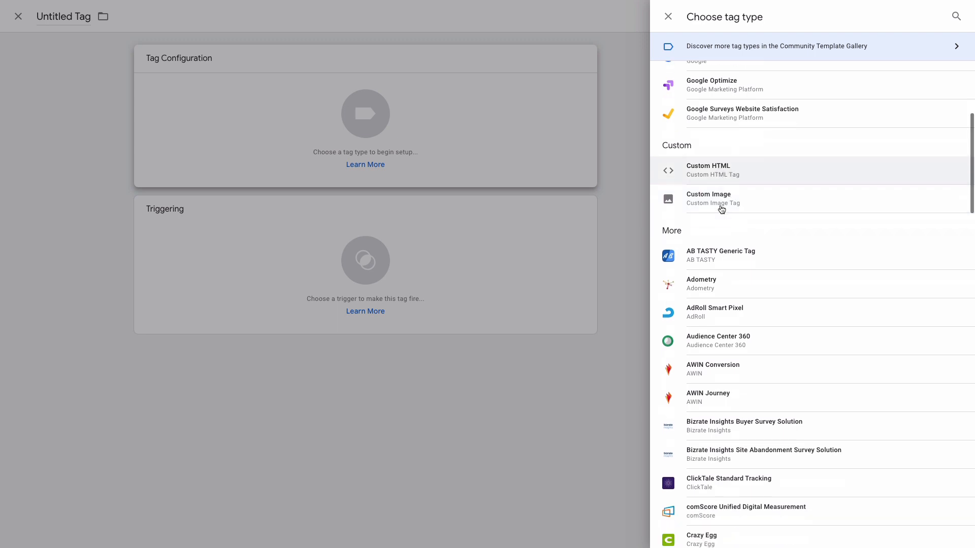
scroll(722, 167, down, 12)
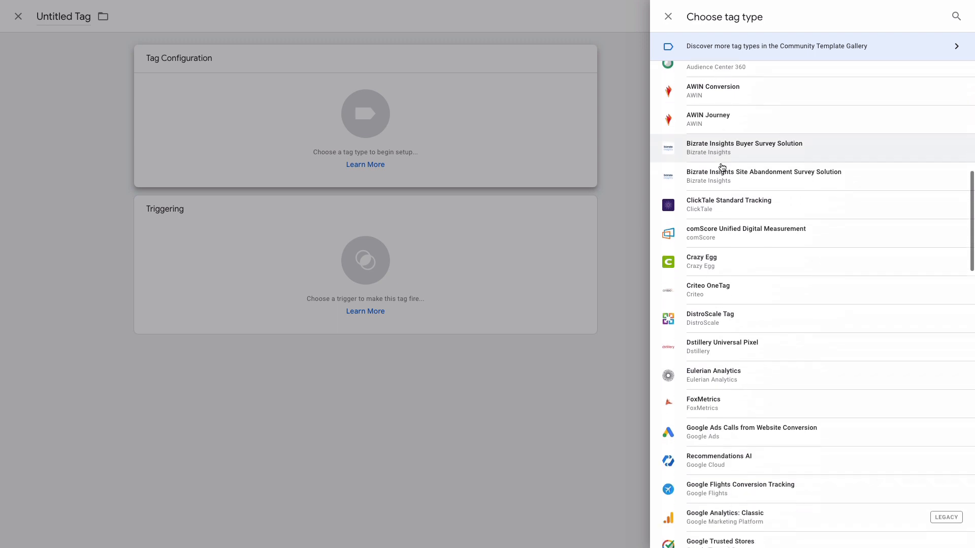
scroll(721, 167, down, 12)
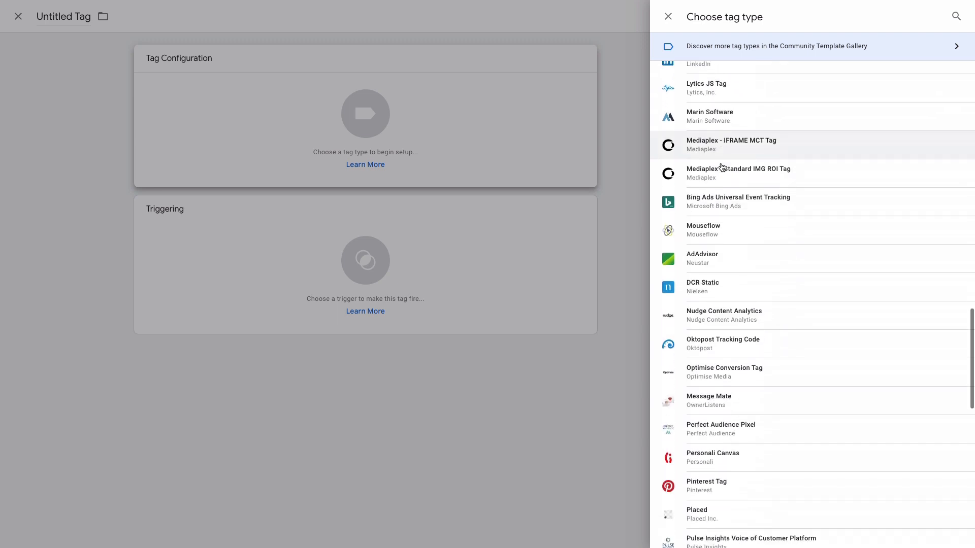
scroll(722, 167, down, 1)
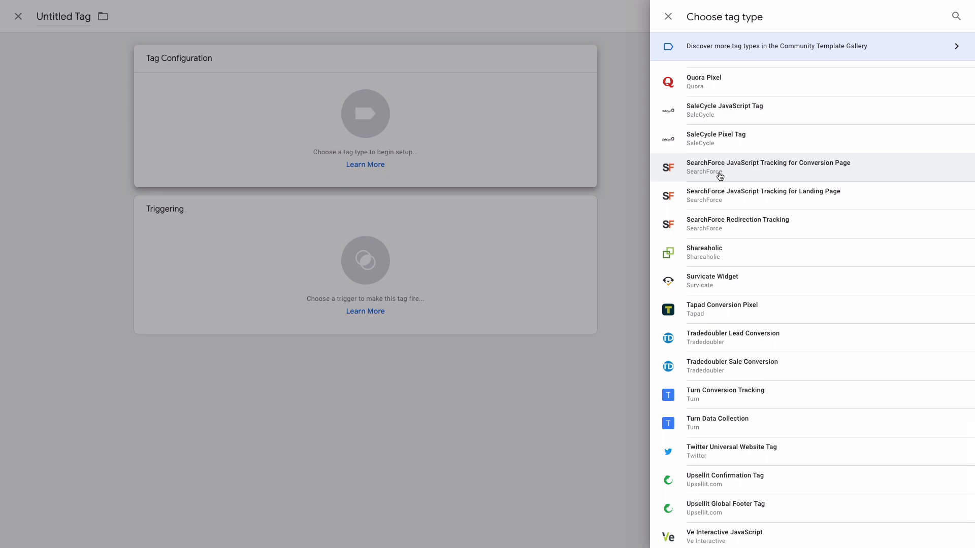
scroll(733, 189, up, 20)
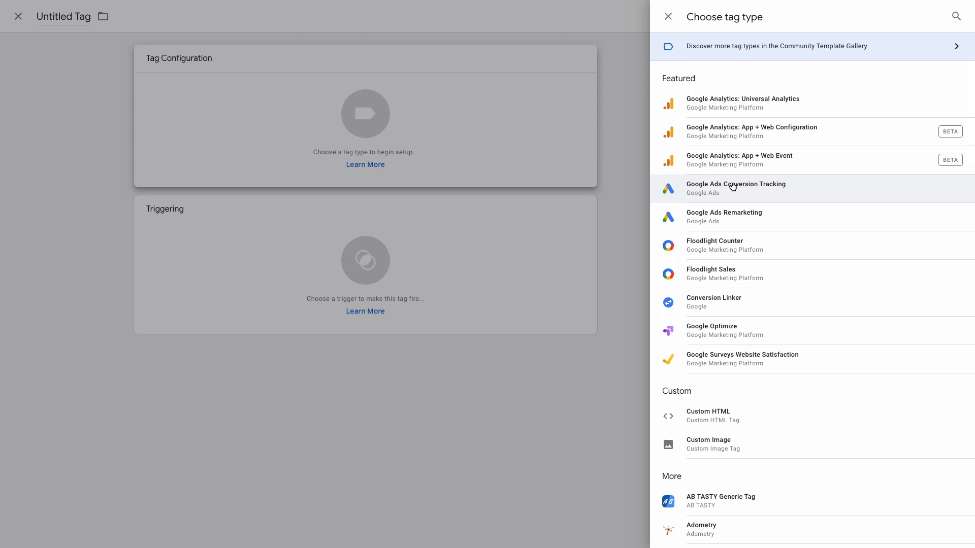
click(668, 17)
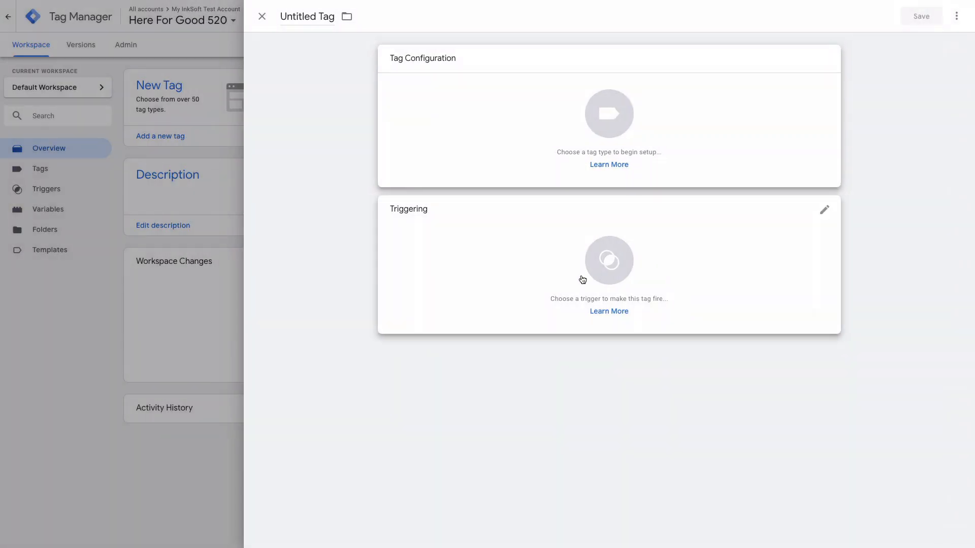
- Review the trigger types offered for a new trigger, and assign the existing All Pages trigger to the tag
click(619, 271)
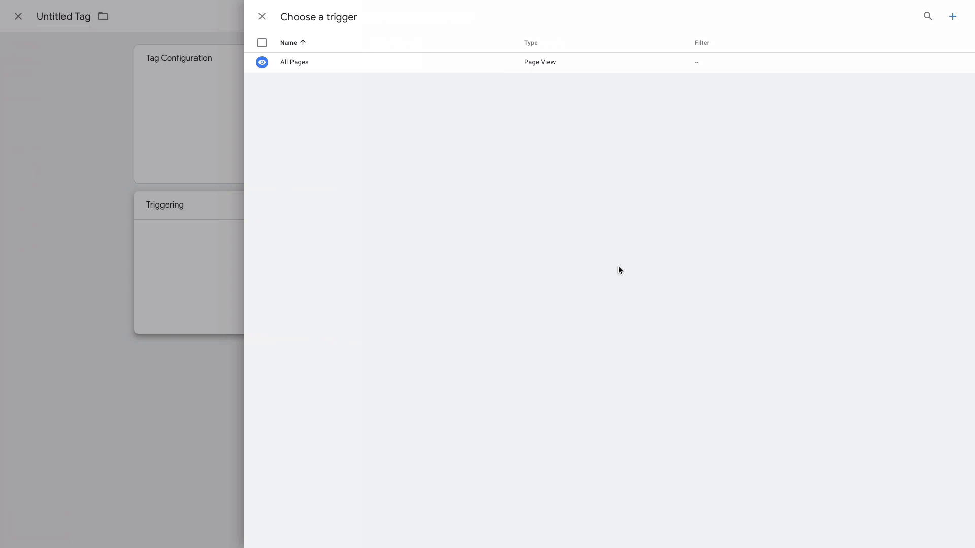
click(953, 17)
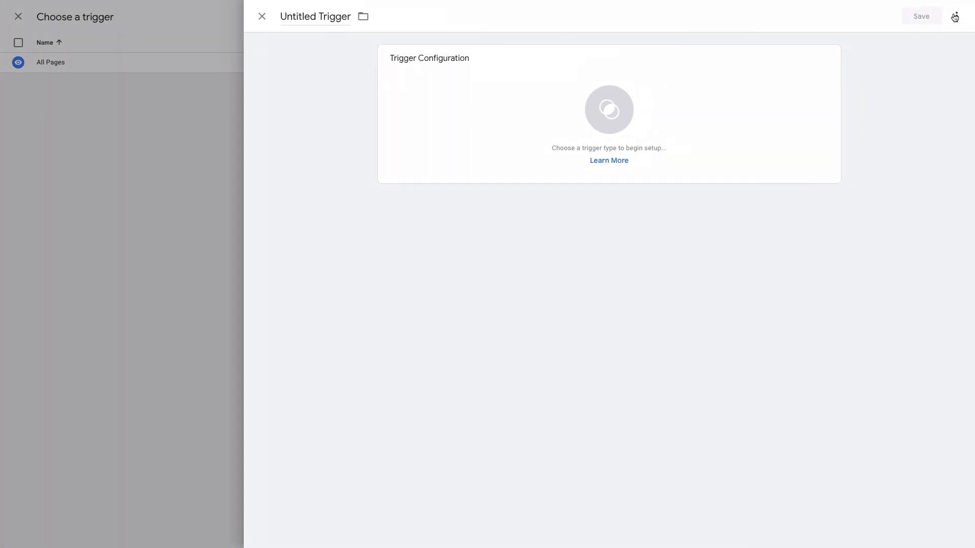
click(603, 105)
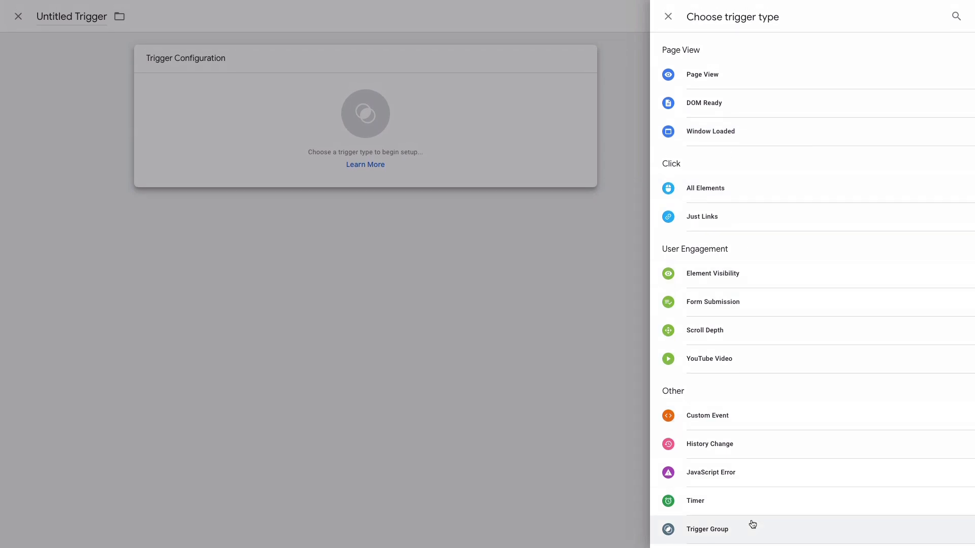
click(668, 17)
click(262, 16)
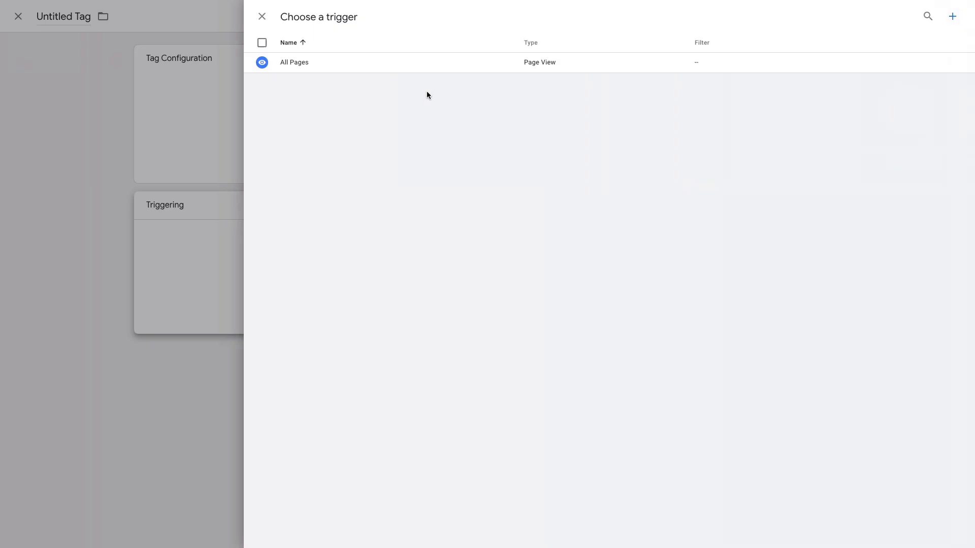
click(546, 68)
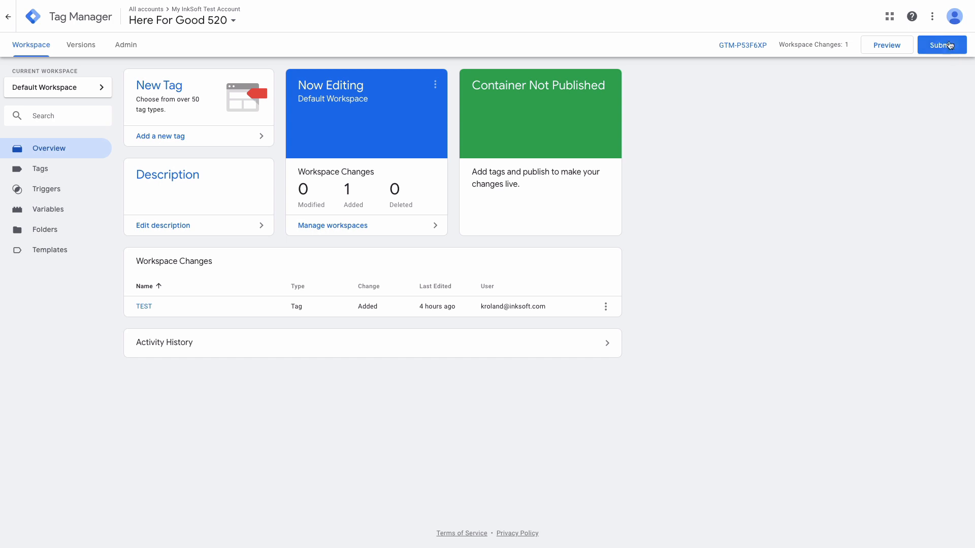
- Submit the workspace changes and publish them to the Live environment, leaving the version name and description empty
click(948, 45)
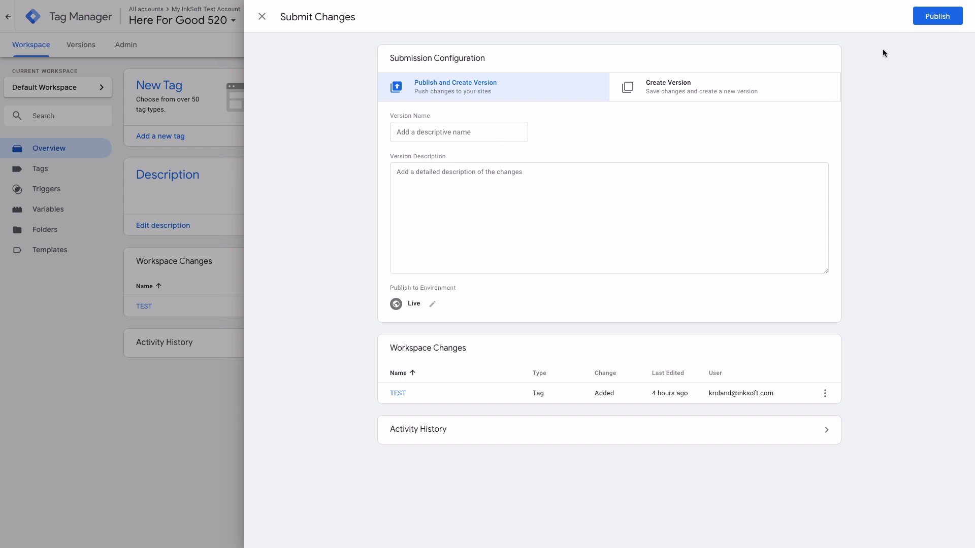
click(936, 16)
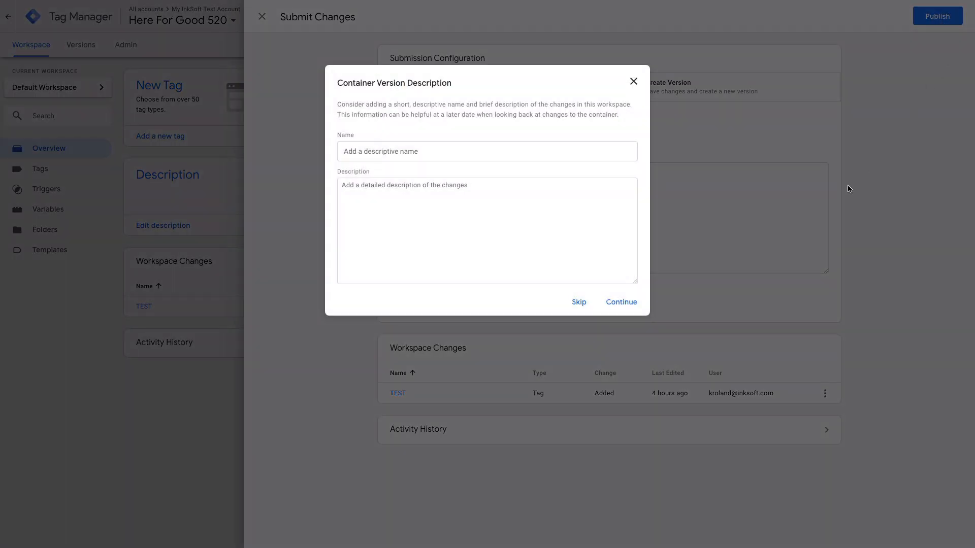
click(621, 303)
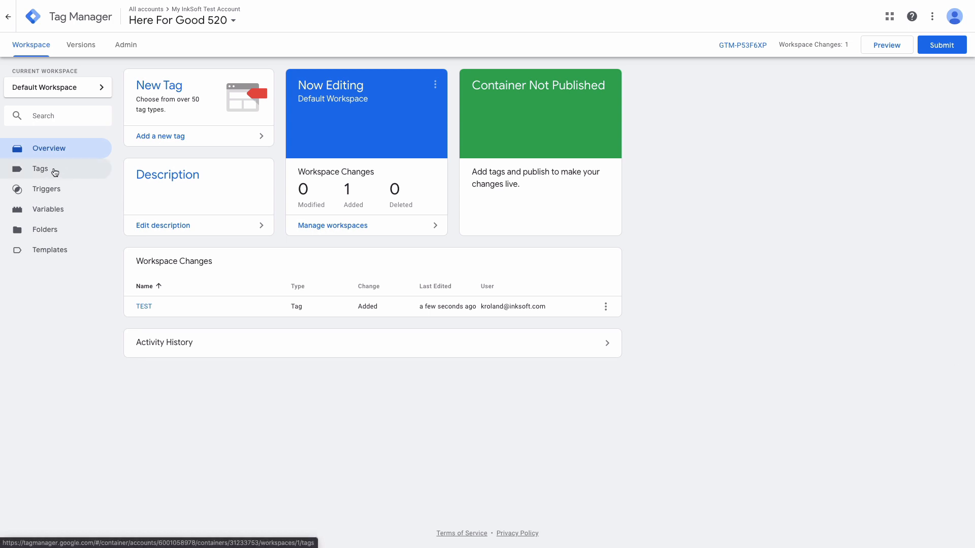
- View the container's tags, and open the Install Google Tag Manager page from the container's admin settings
click(55, 173)
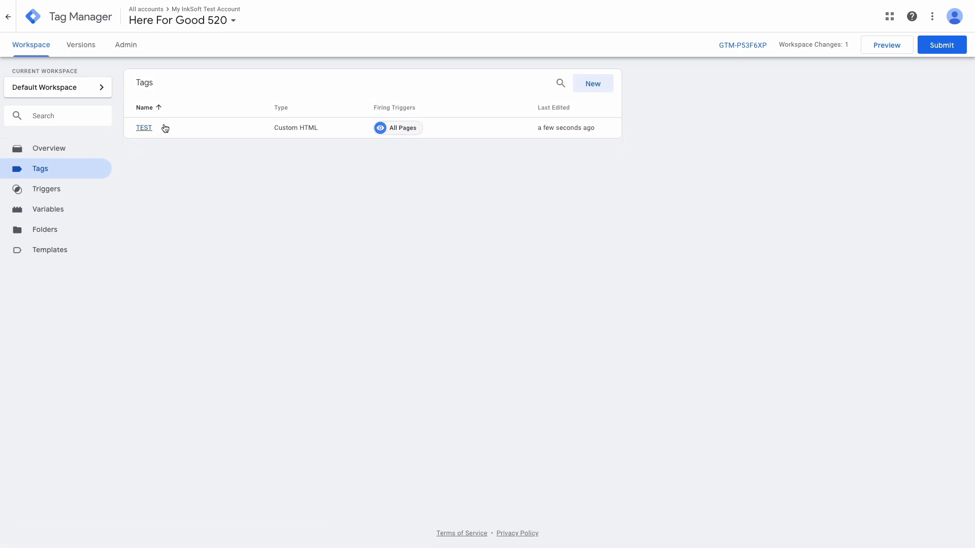
click(127, 50)
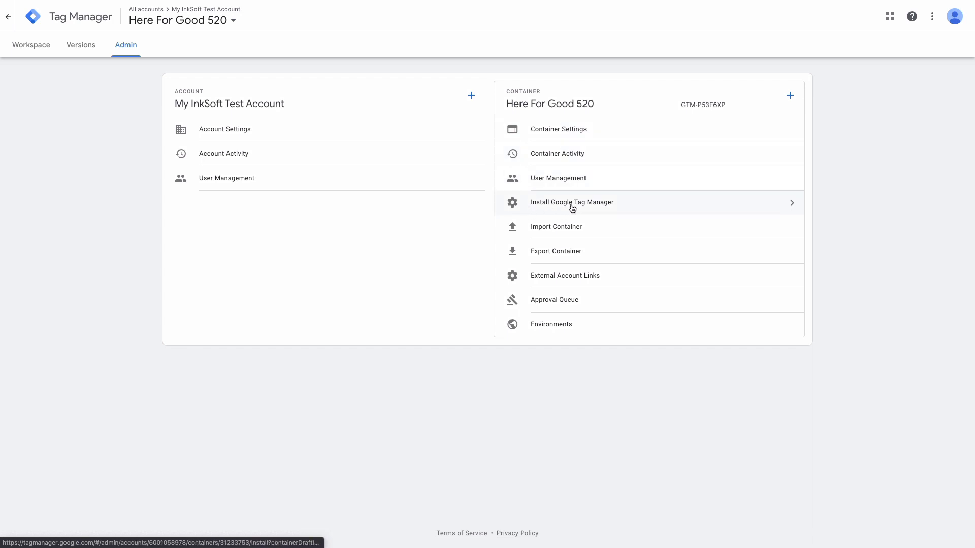
click(607, 207)
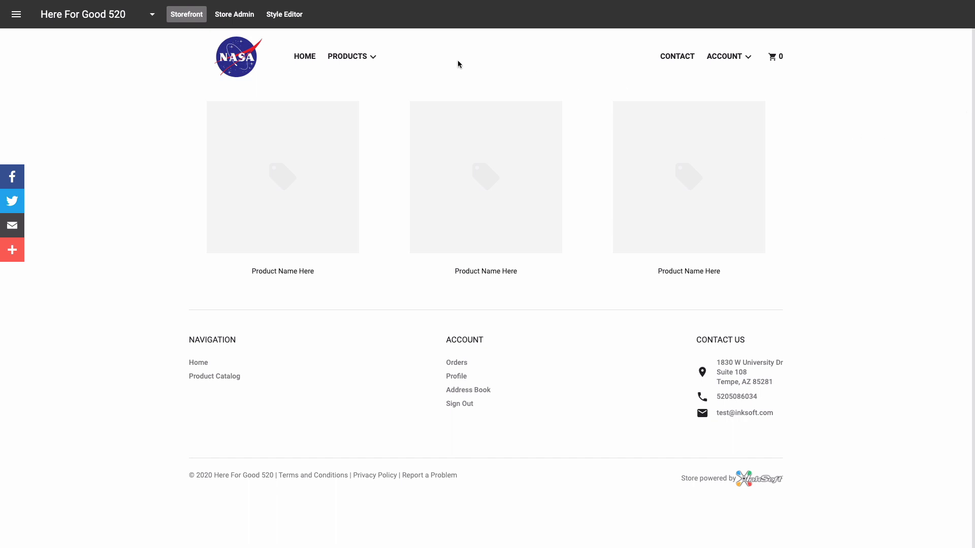
- Switch to the InkSoft store Here For Good 520 and open its Developer Settings
click(234, 19)
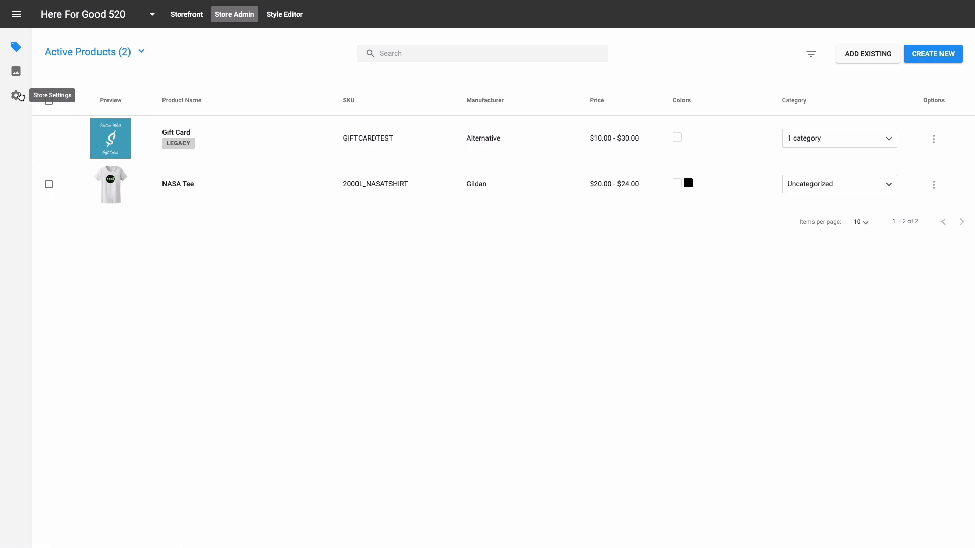
click(17, 97)
scroll(106, 126, down, 1)
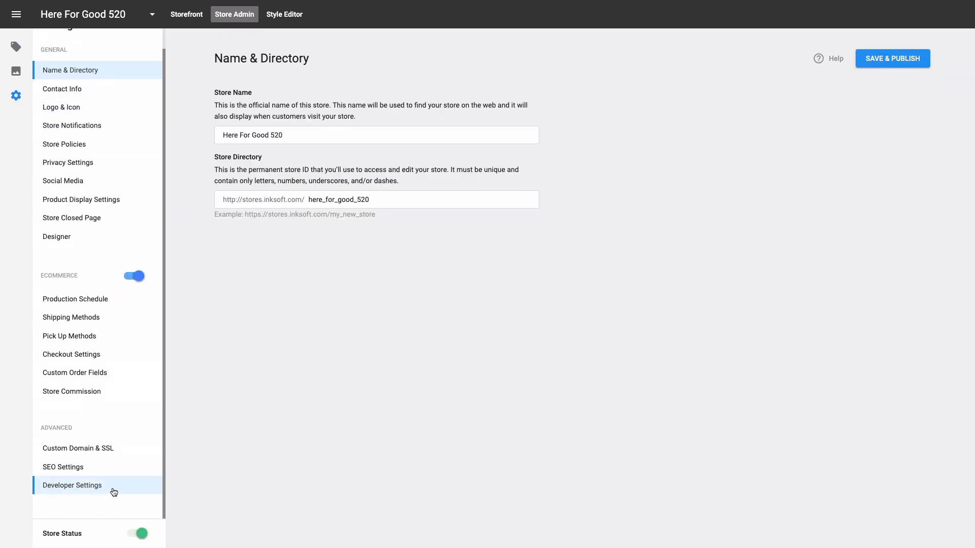
click(114, 491)
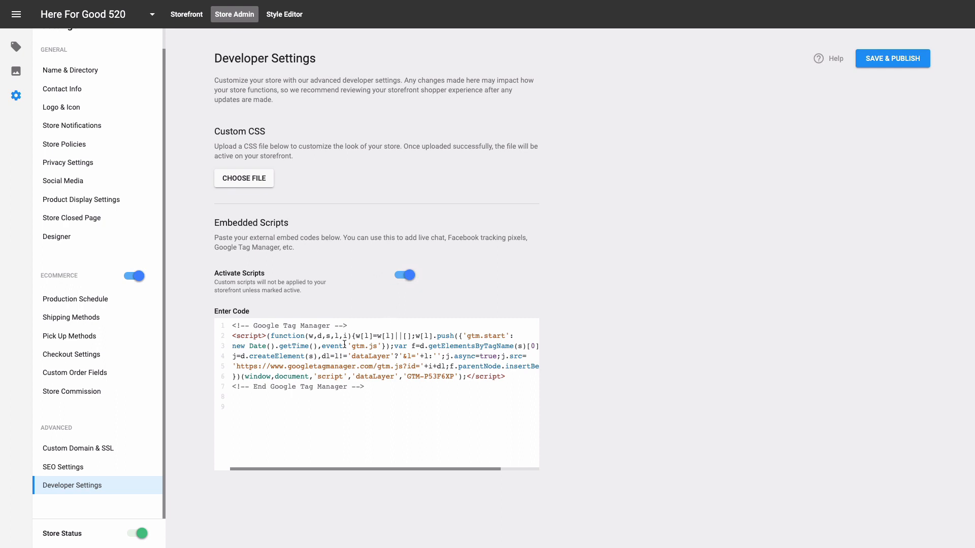
- Paste the Google Tag Manager noscript snippet below the existing script in Embedded Scripts, and save and publish the store settings
right_click(245, 406)
click(264, 434)
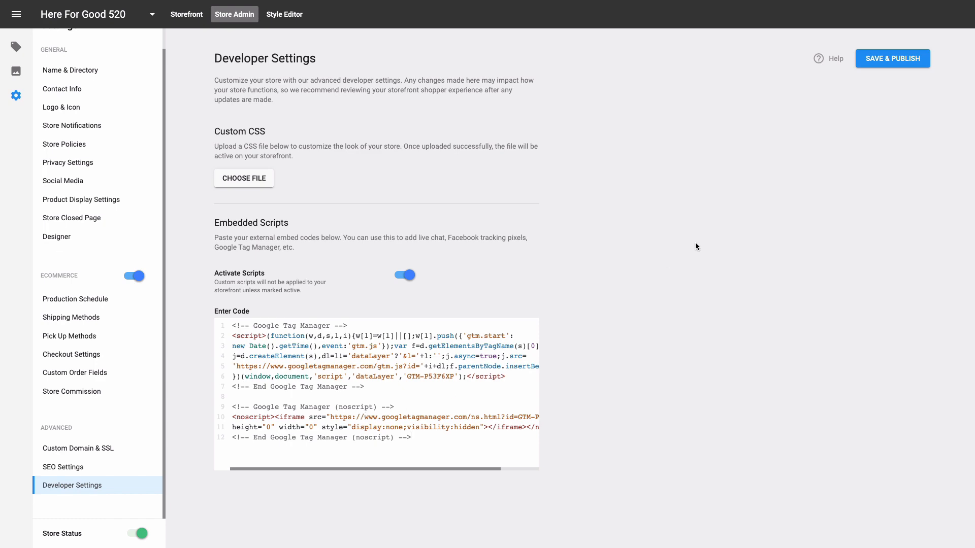
click(890, 64)
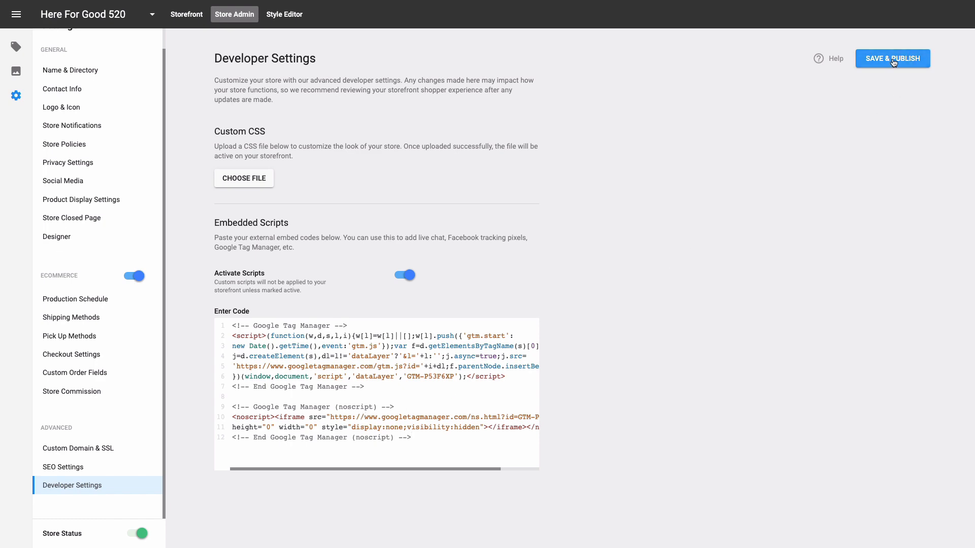